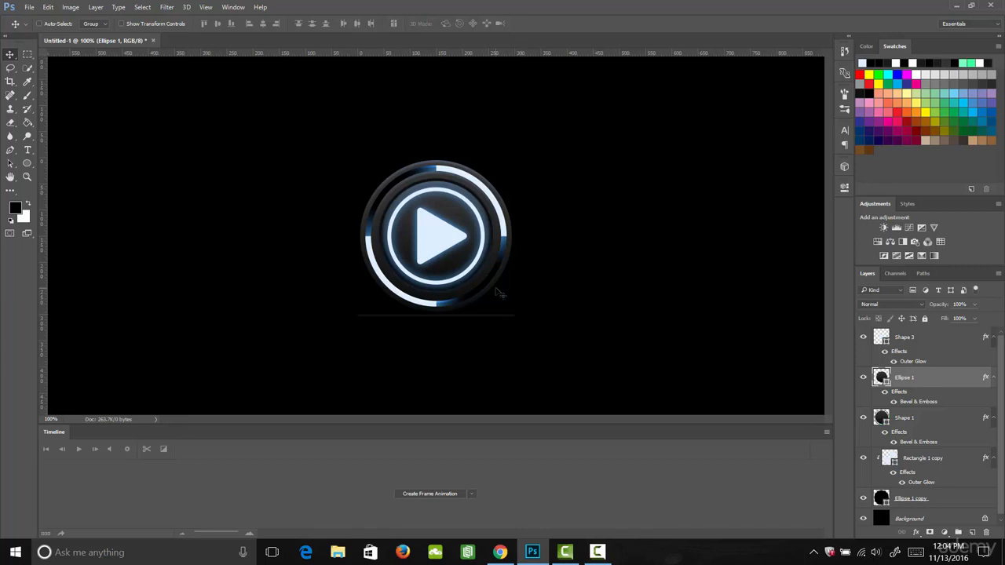
# Duplicate the Ellipse 1 layer and clear the Bevel & Emboss layer style from the copy.
pyautogui.click(864, 378)
pyautogui.click(864, 378)
pyautogui.hotkey('ctrl', 'j')
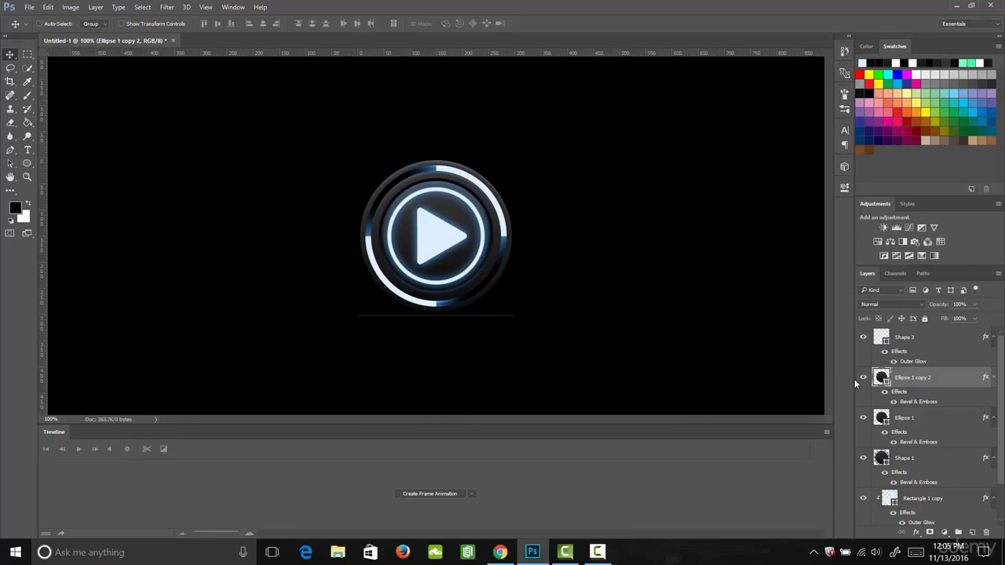
pyautogui.rightClick(925, 380)
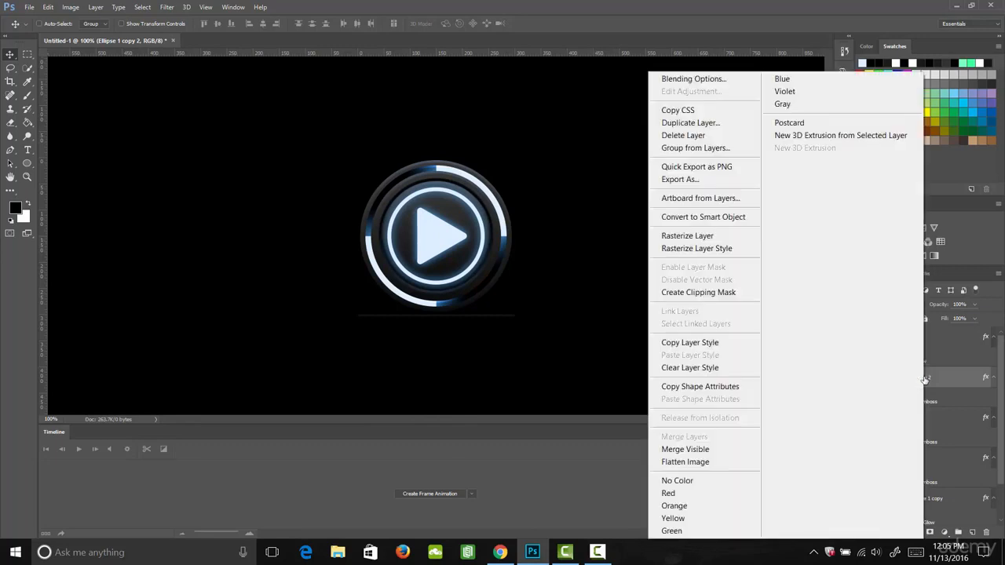
pyautogui.click(722, 369)
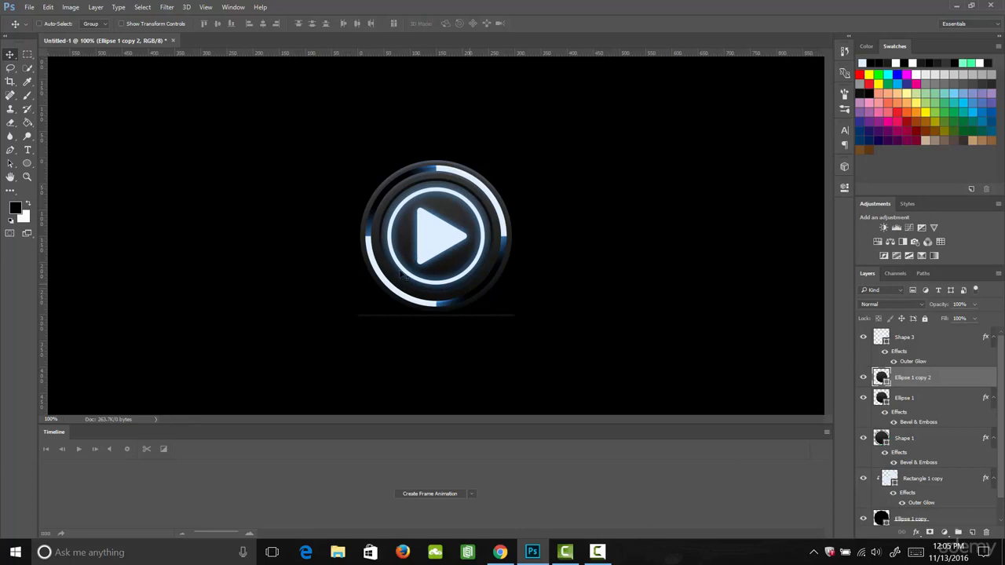
# Change the first colour stop of the duplicated ellipse's gradient fill to white (ffffff).
pyautogui.click(27, 164)
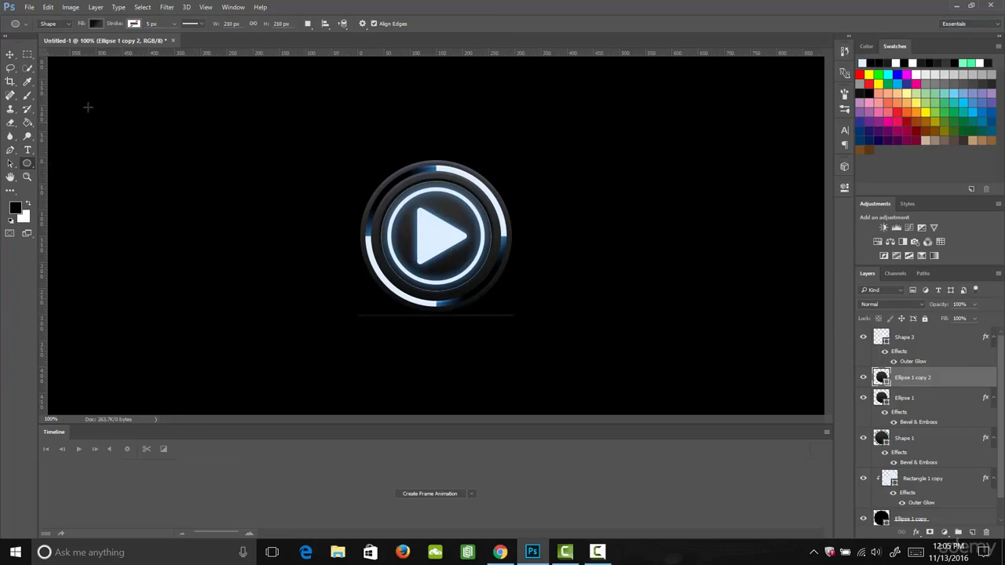
pyautogui.click(98, 24)
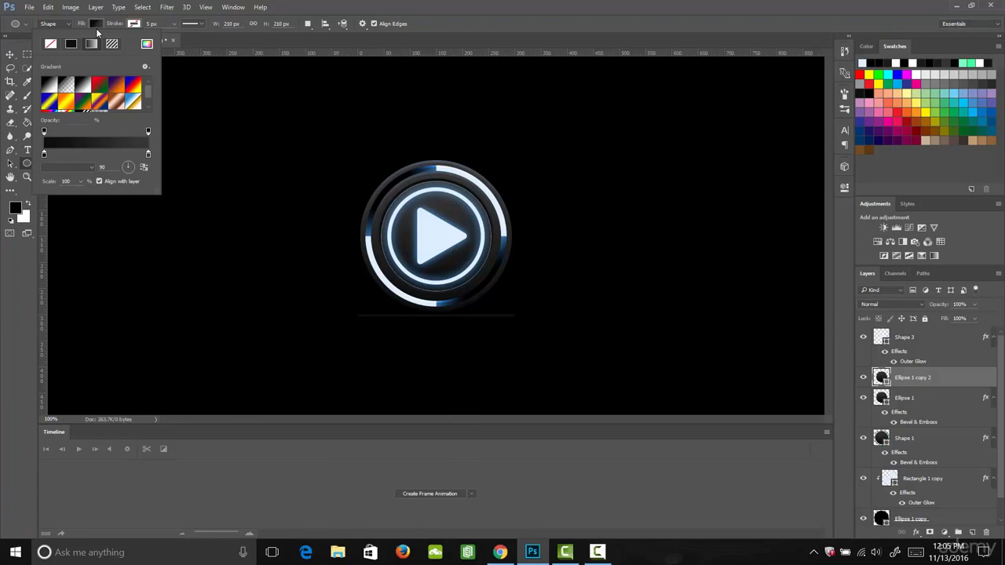
pyautogui.doubleClick(44, 154)
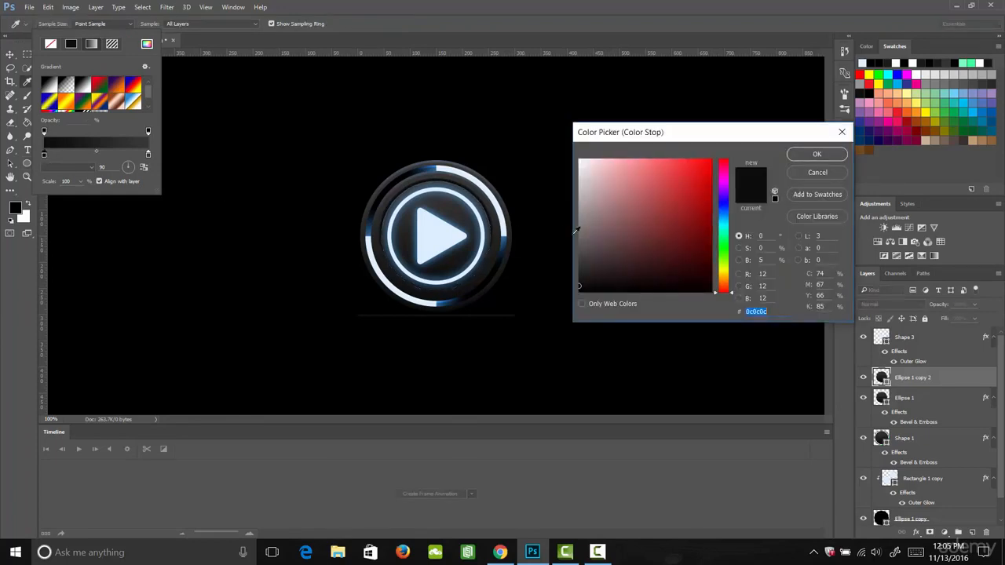
pyautogui.moveTo(576, 230); pyautogui.dragTo(549, 149)
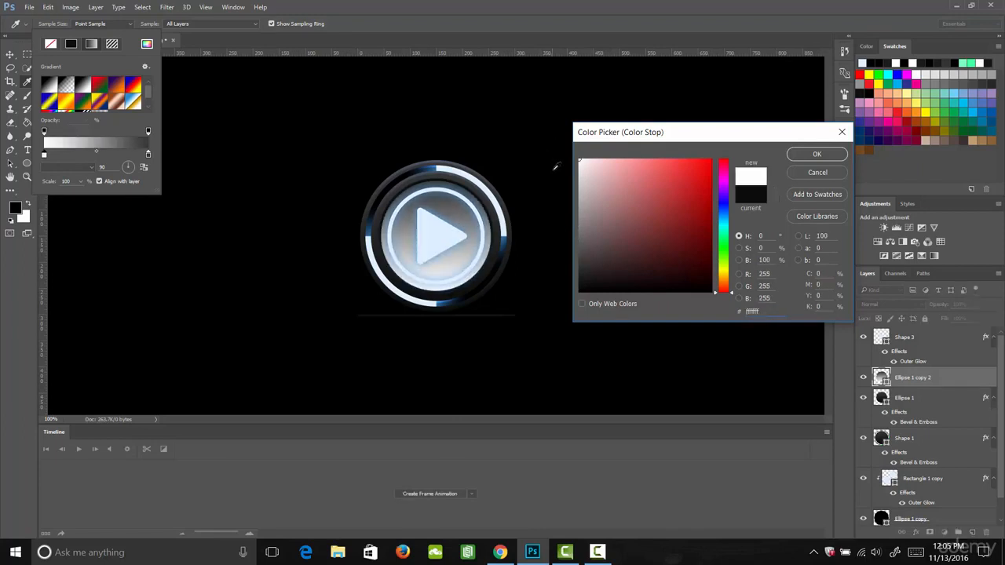
pyautogui.click(828, 157)
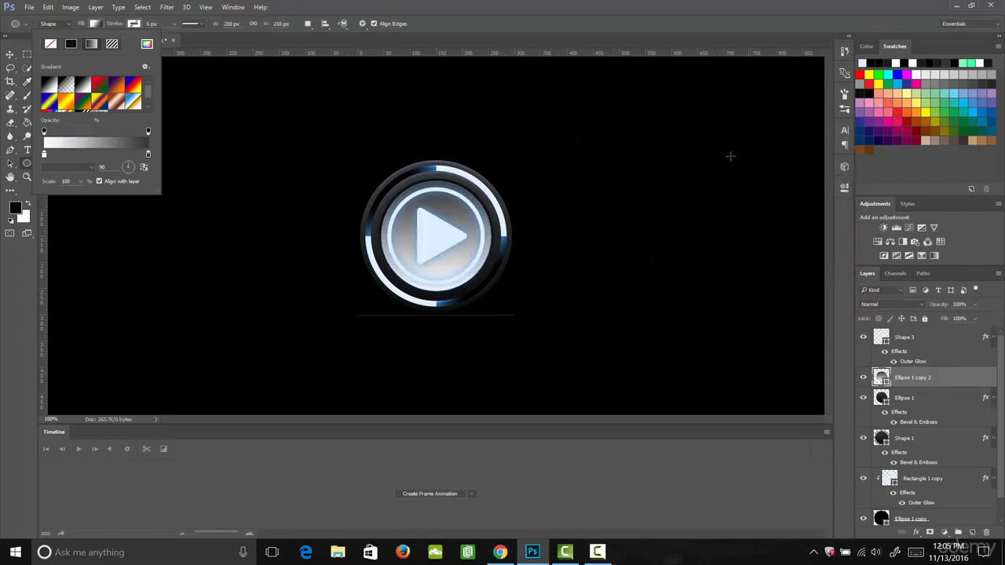
# Set the gradient's end colour stop to black (000000) and shift it inward to about three quarters of the ramp.
pyautogui.doubleClick(148, 154)
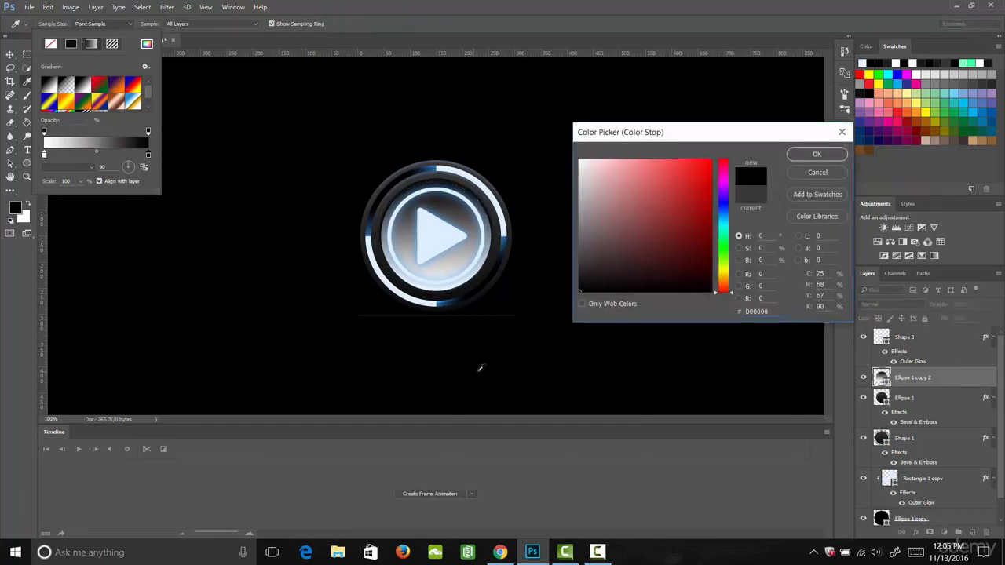
pyautogui.click(815, 157)
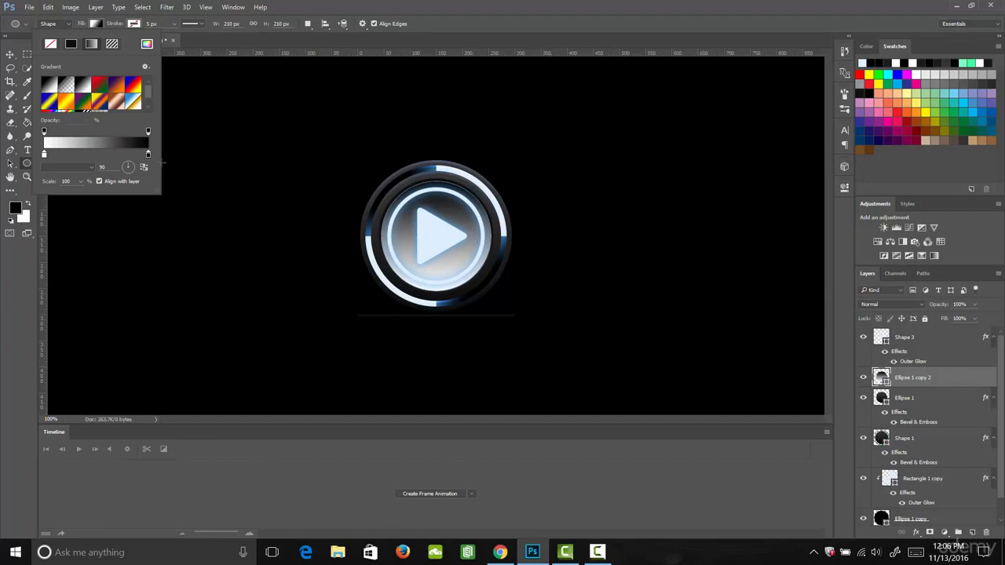
pyautogui.moveTo(148, 154); pyautogui.dragTo(121, 154)
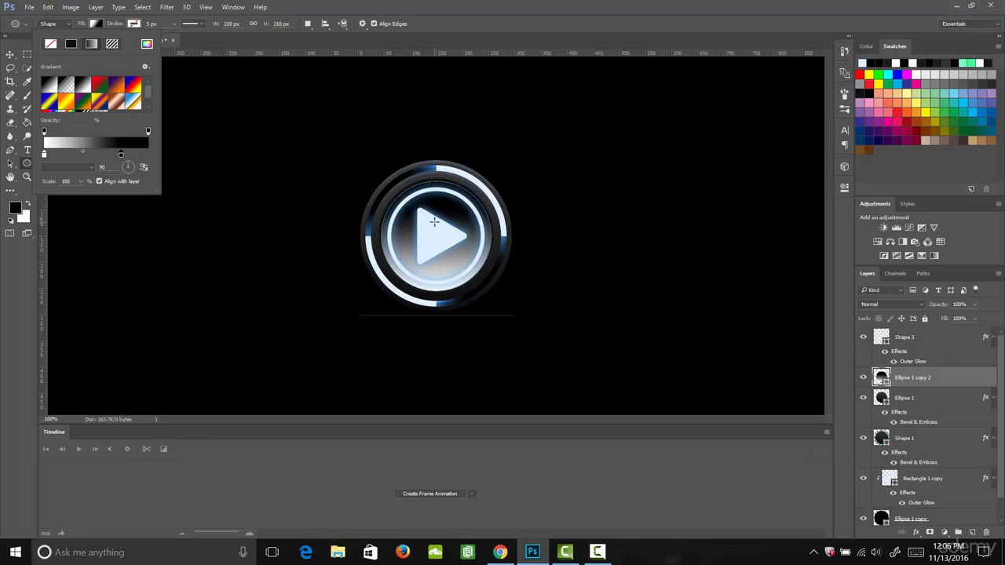
pyautogui.click(852, 362)
# Move the Ellipse 1 copy 2 layer above Shape 3 and blend it with Lighten at 37% opacity.
pyautogui.moveTo(911, 377); pyautogui.dragTo(936, 335)
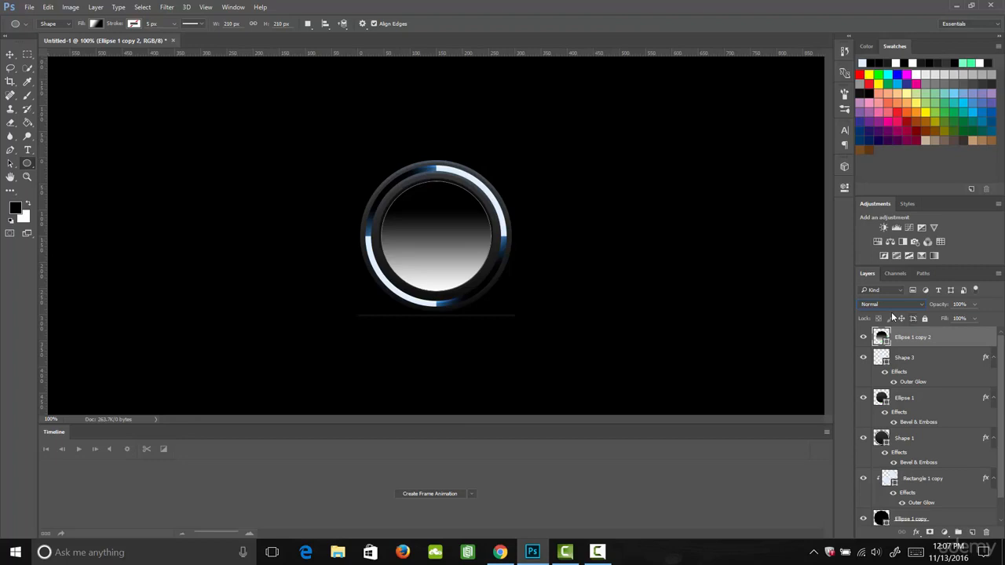
pyautogui.click(909, 306)
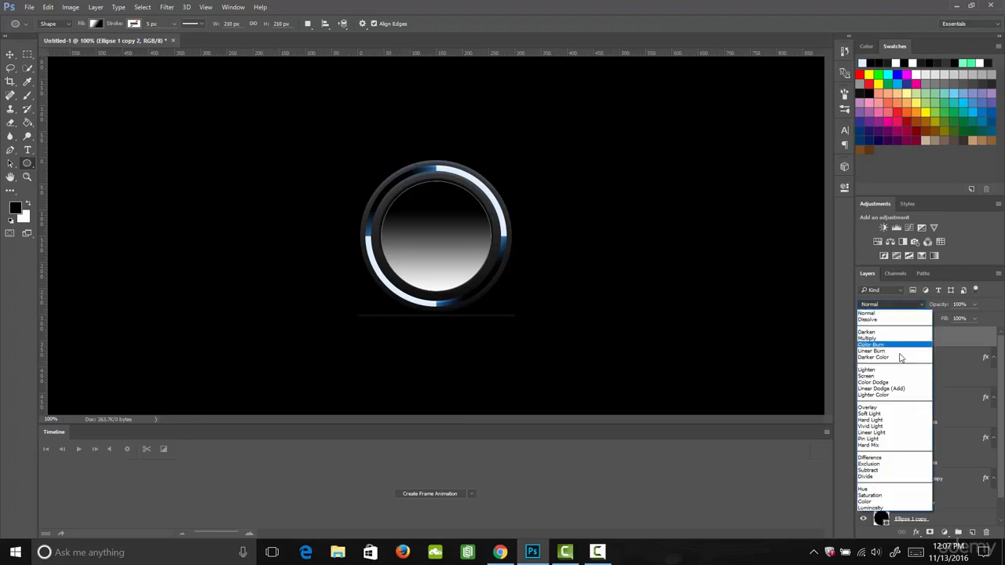
pyautogui.click(897, 370)
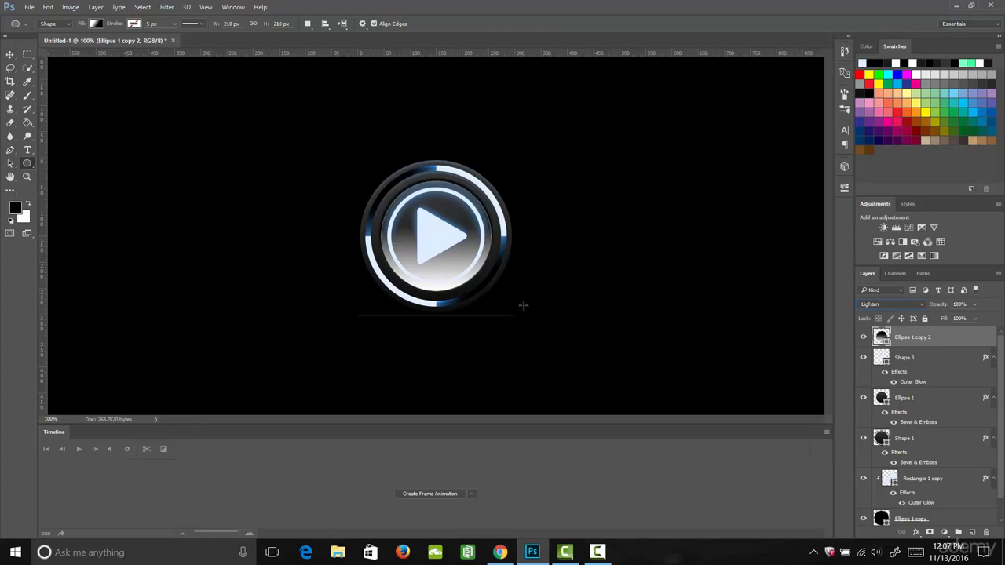
pyautogui.click(974, 305)
pyautogui.moveTo(974, 314); pyautogui.dragTo(945, 319)
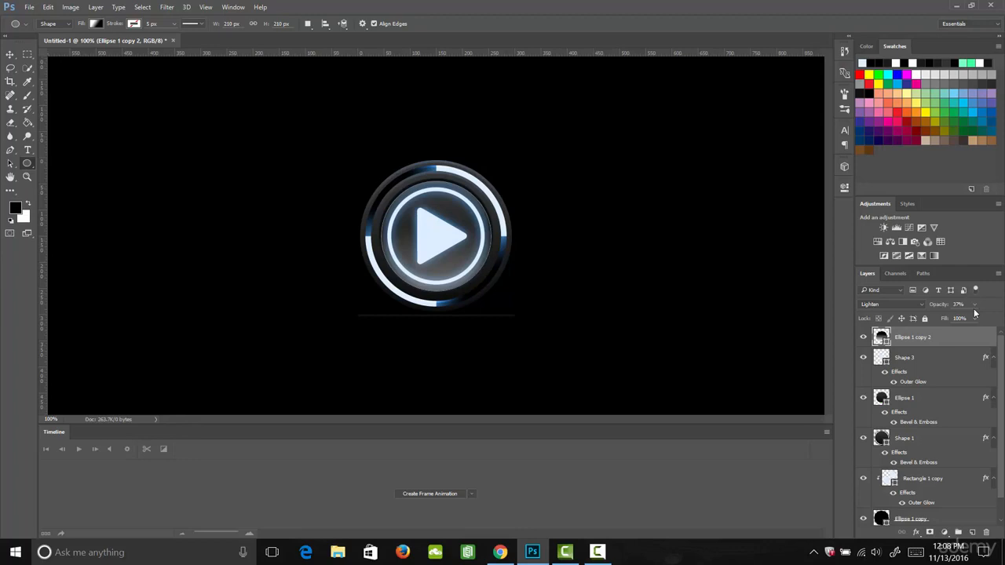
# Duplicate the gradient ellipse layer and move the copy straight up so it overlaps only the button's upper half.
pyautogui.hotkey('ctrl', 'j')
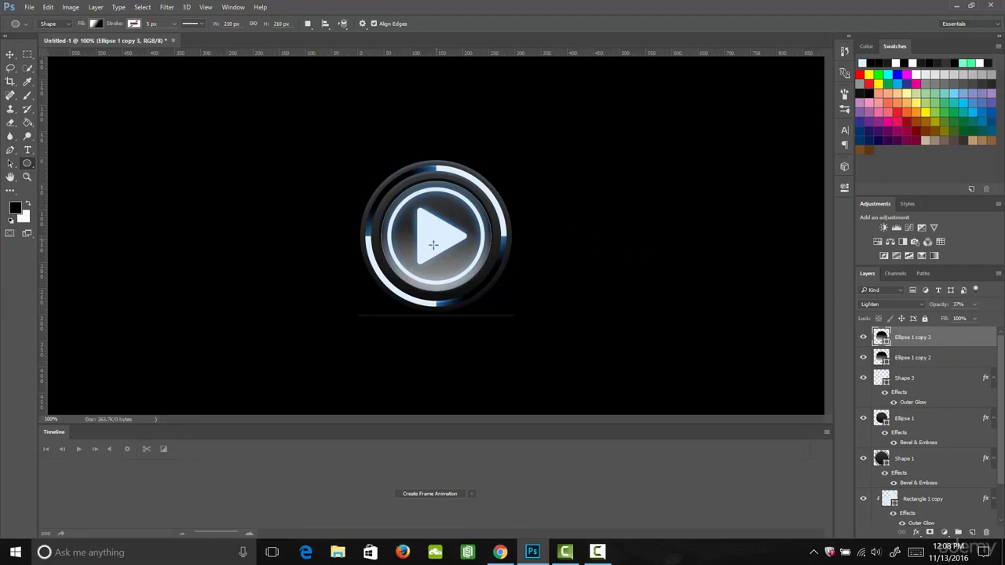
pyautogui.press('v')
pyautogui.moveTo(441, 281); pyautogui.dragTo(440, 227)
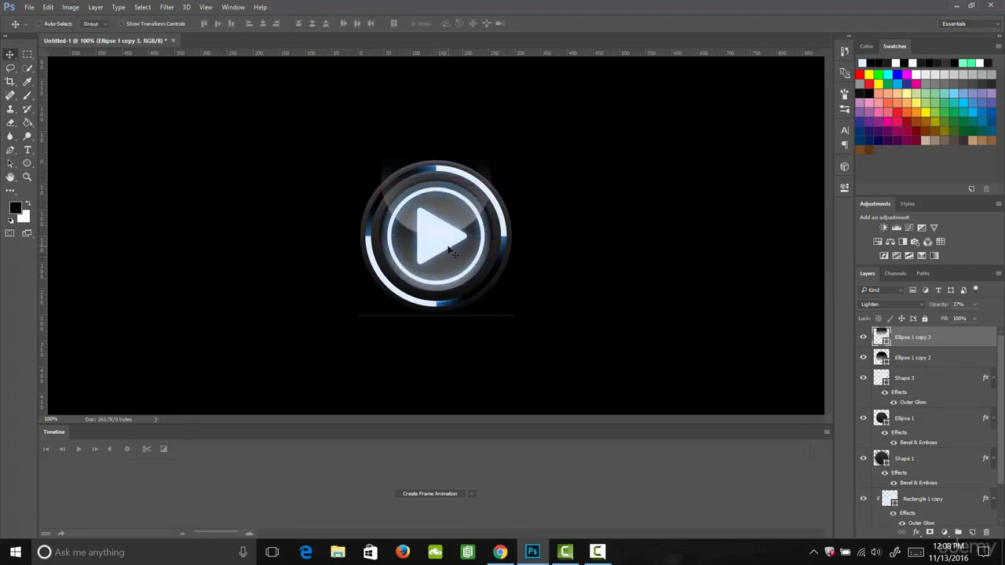
# Widen the raised ellipse on both sides to about 121% of its width, keeping its height at 100%.
pyautogui.hotkey('ctrl', 't')
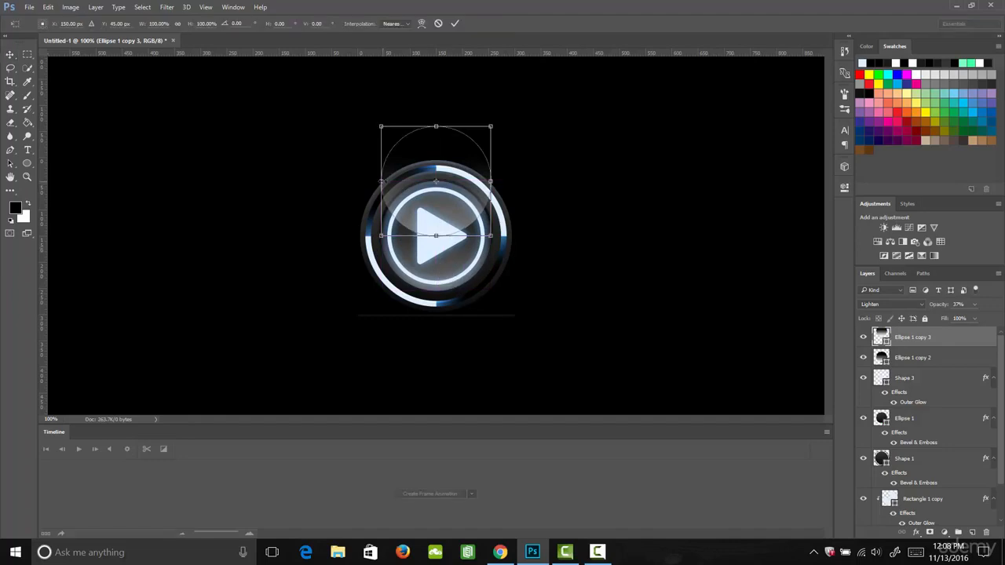
pyautogui.moveTo(380, 181); pyautogui.dragTo(368, 181)
pyautogui.moveTo(491, 182); pyautogui.dragTo(503, 183)
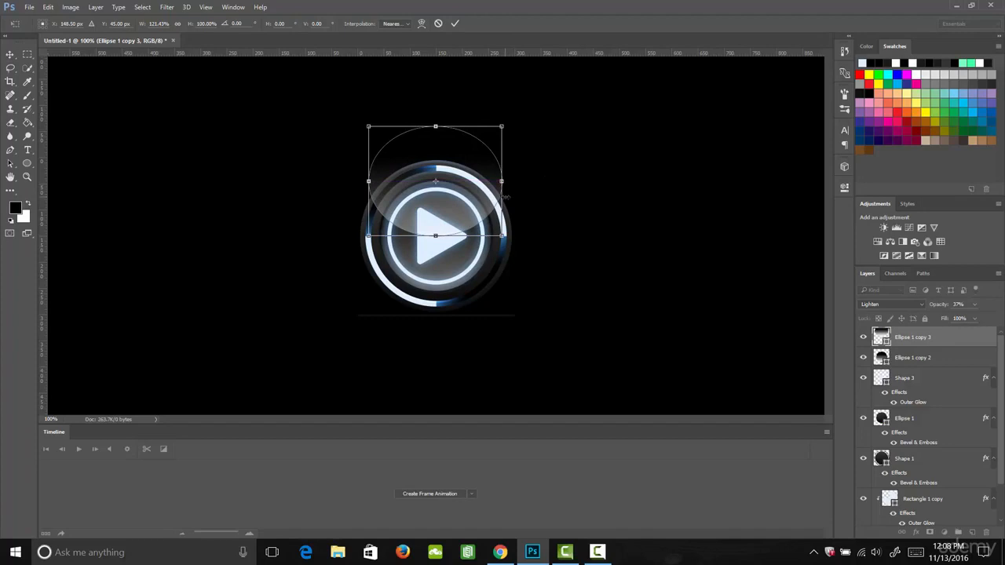
pyautogui.press('Return')
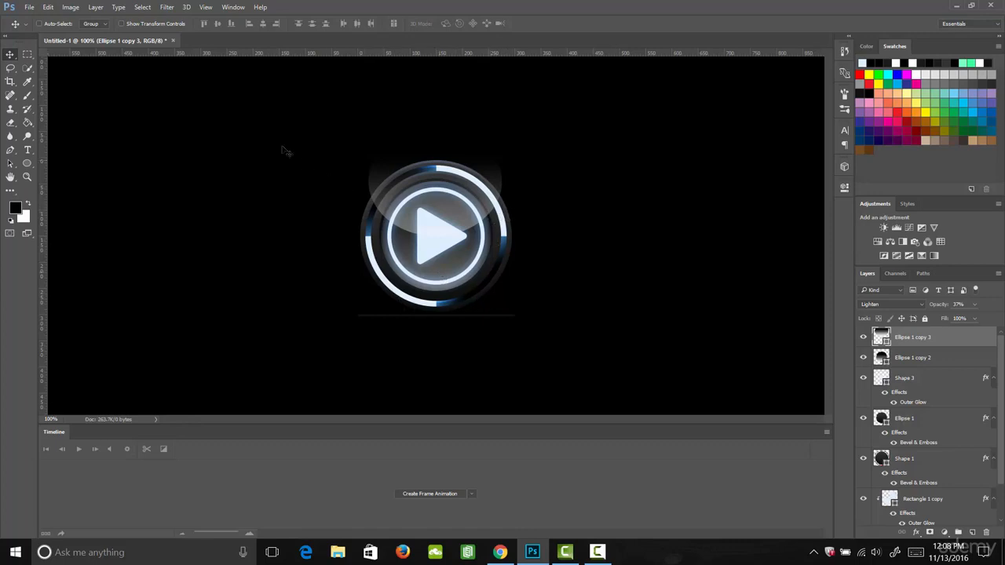
# Clip the widened ellipse to the Ellipse 1 copy 2 layer below and raise its opacity to 100%.
pyautogui.click(98, 7)
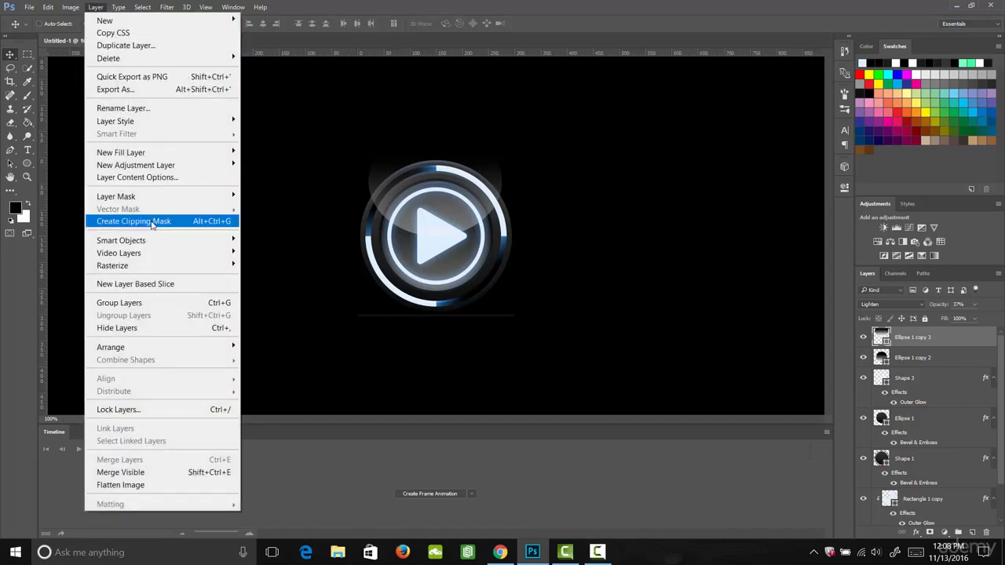
pyautogui.click(154, 223)
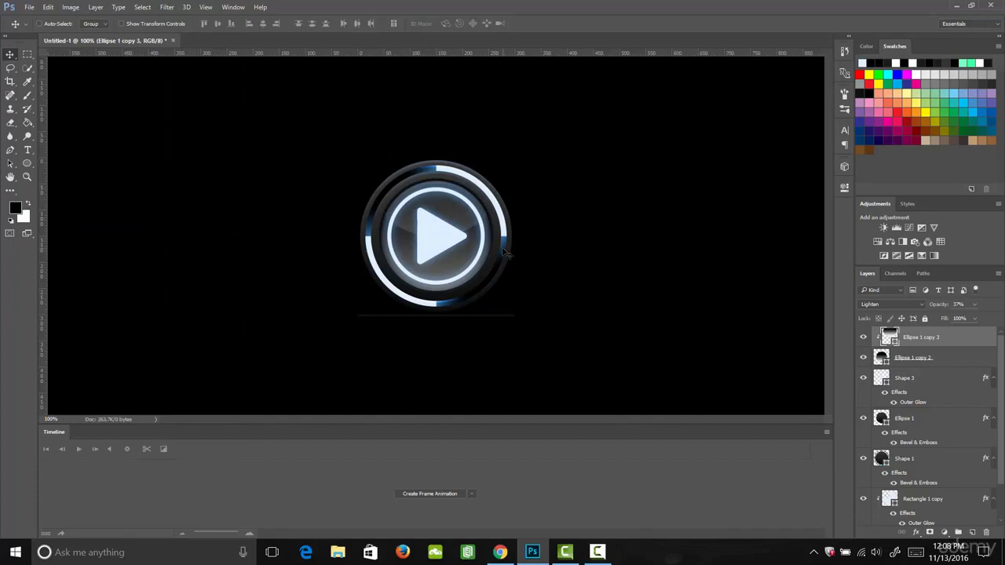
pyautogui.click(974, 304)
pyautogui.moveTo(972, 314); pyautogui.dragTo(997, 317)
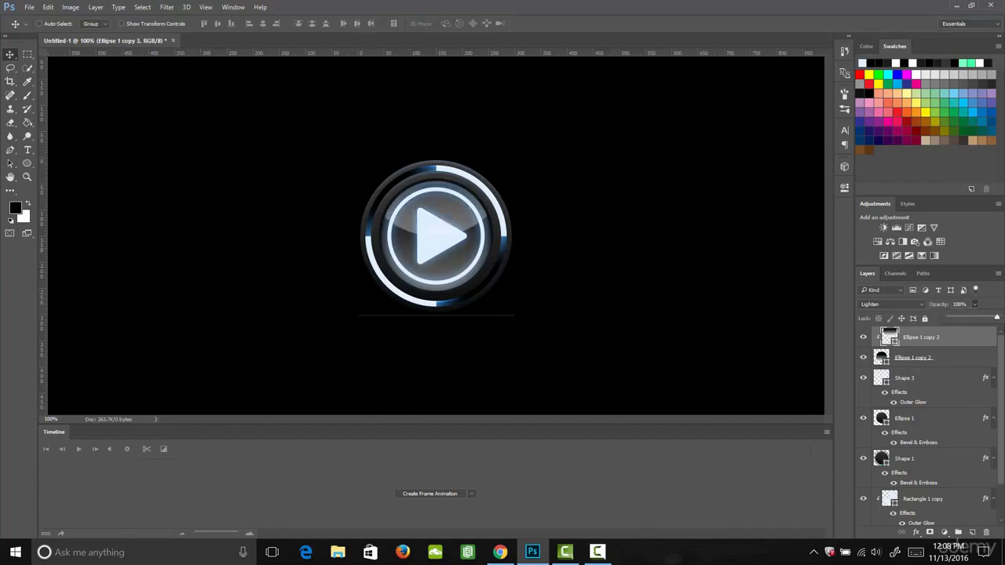
pyautogui.click(975, 307)
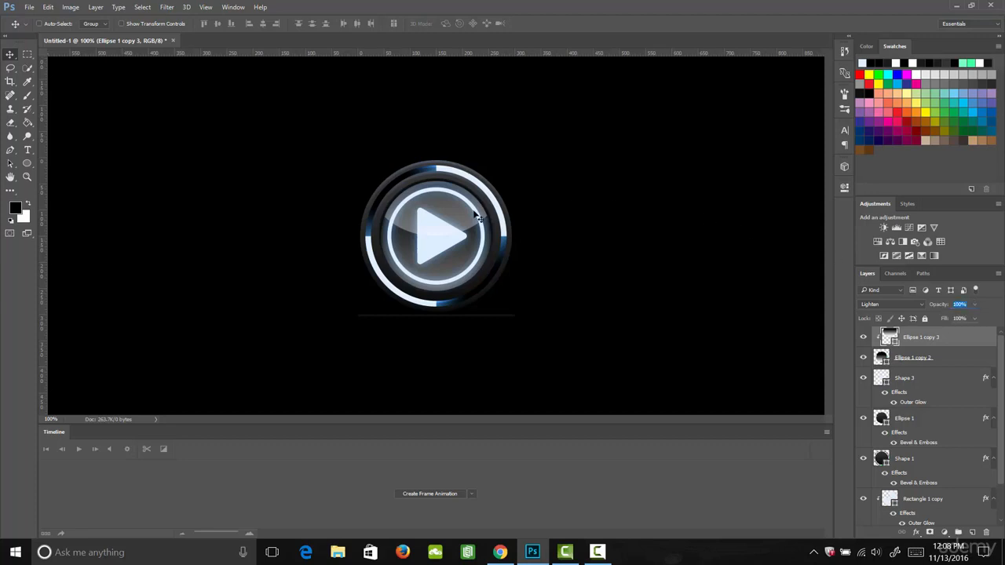